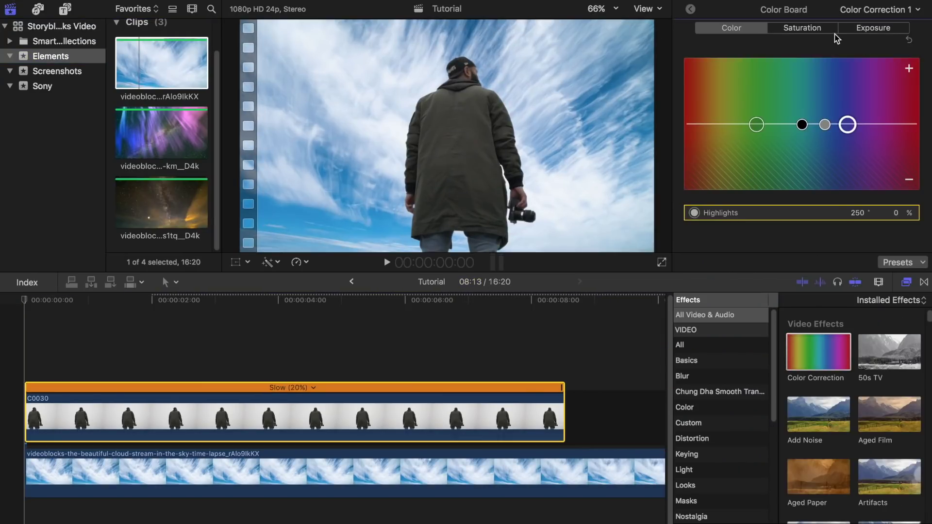
# Bring up the Color Board's Exposure controls for the C0030 person clip.
pyautogui.click(873, 28)
pyautogui.click(885, 123)
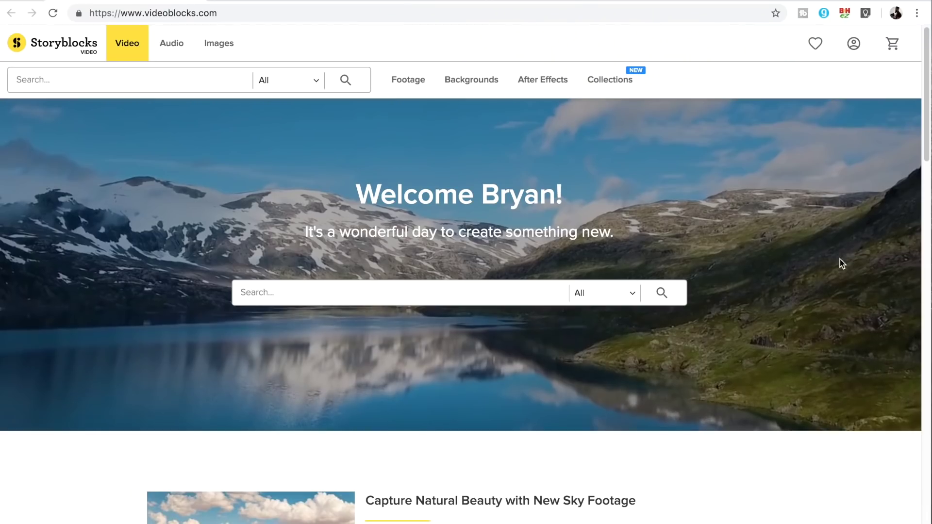
pyautogui.scroll(-5, 891, 310)
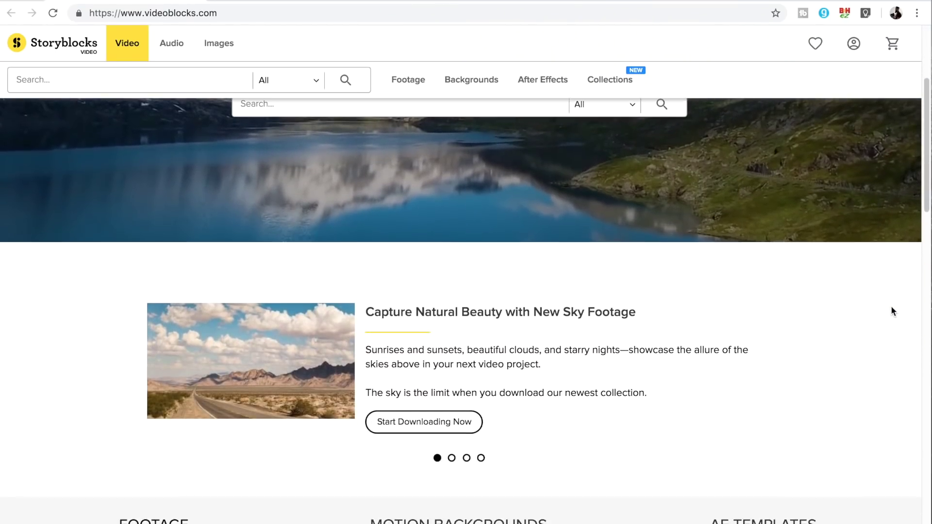
pyautogui.scroll(-4, 890, 306)
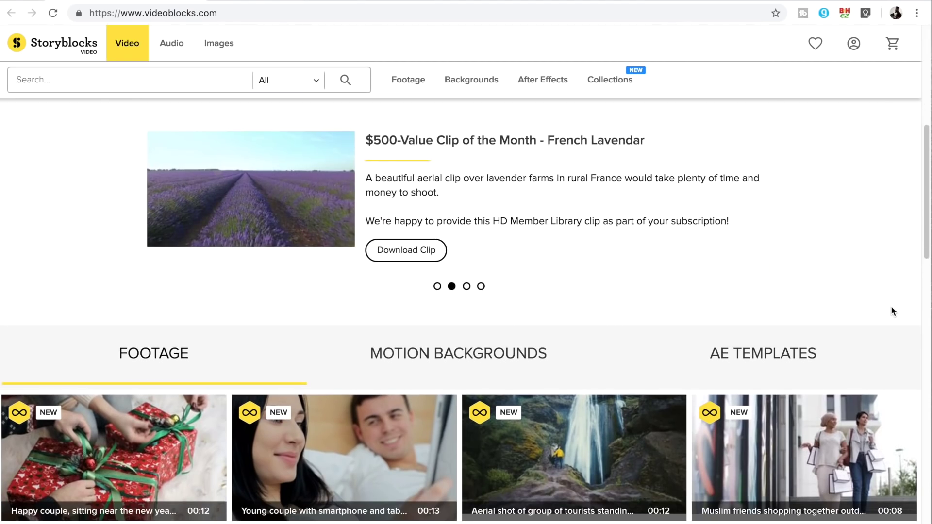
pyautogui.scroll(-6, 891, 306)
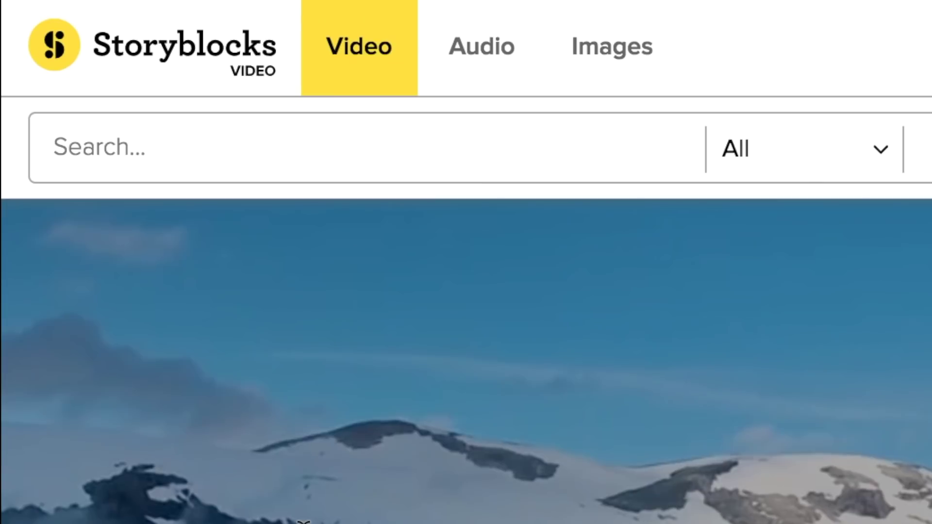
# Search Storyblocks for 'sky time lapse' and download the cloud time-lapse clip as 4K MOV.
pyautogui.write('sky time lap')
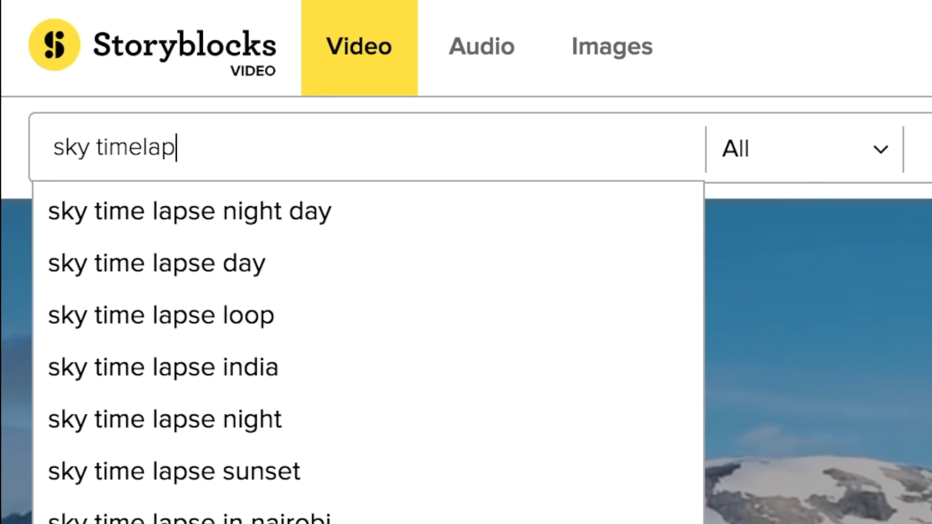
pyautogui.write('se')
pyautogui.press('Return')
pyautogui.scroll(-1, 451, 315)
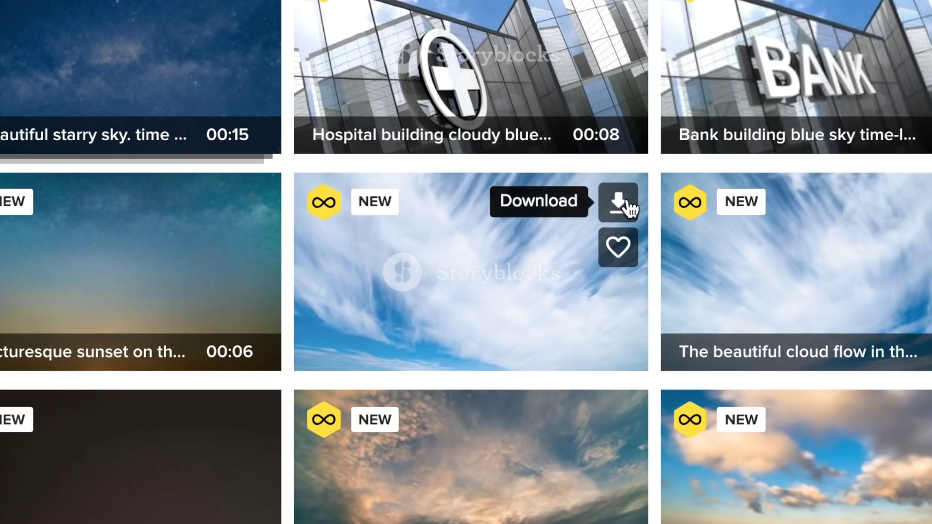
pyautogui.click(516, 264)
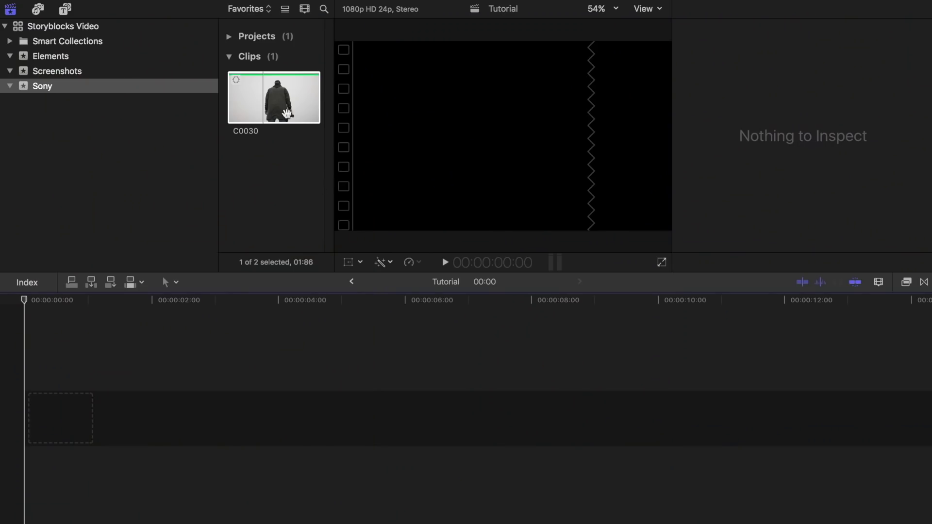
# Add C0030 to the Tutorial timeline, retime it to Slow 20%, and apply Keyer.
pyautogui.moveTo(286, 114); pyautogui.dragTo(110, 417)
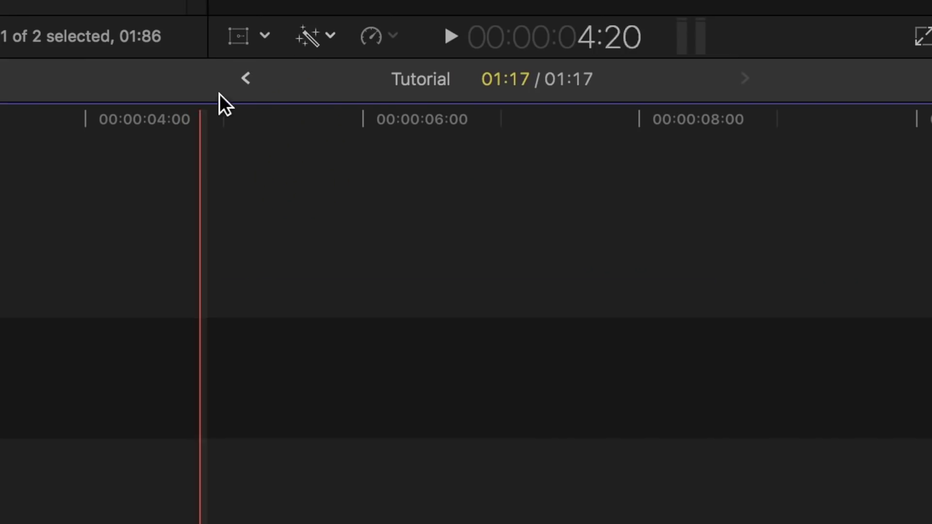
pyautogui.click(396, 35)
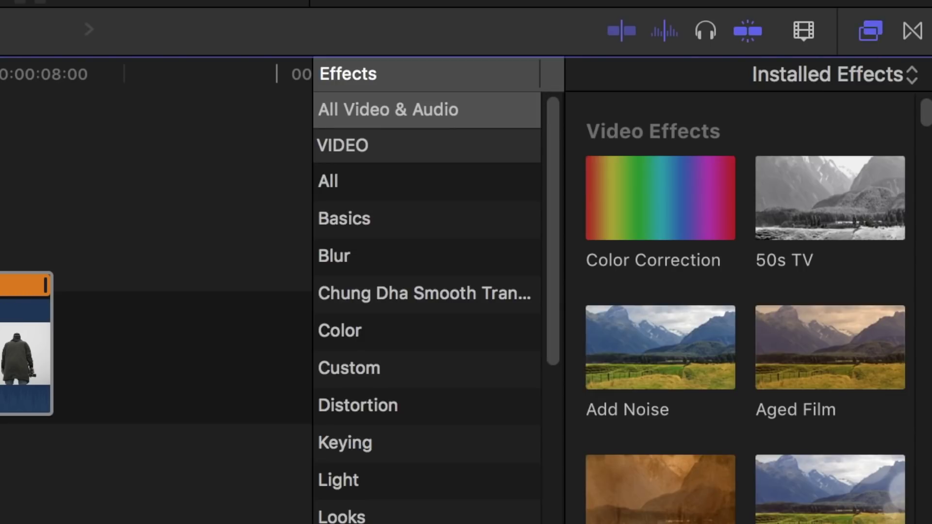
pyautogui.moveTo(639, 162); pyautogui.dragTo(469, 428)
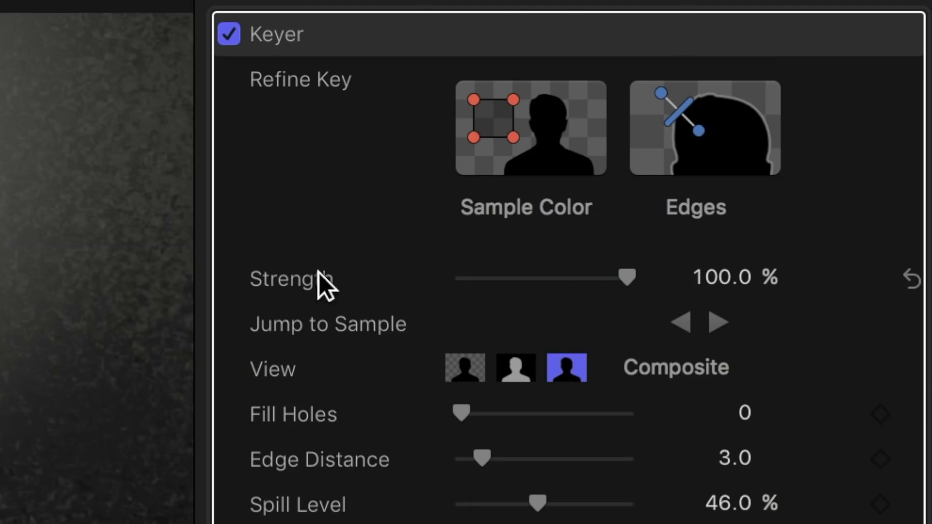
# Sample several backdrop areas for the key, then set Fill Holes to 3.43 and Spill Level about 45%.
pyautogui.click(546, 163)
pyautogui.moveTo(412, 87); pyautogui.dragTo(427, 253)
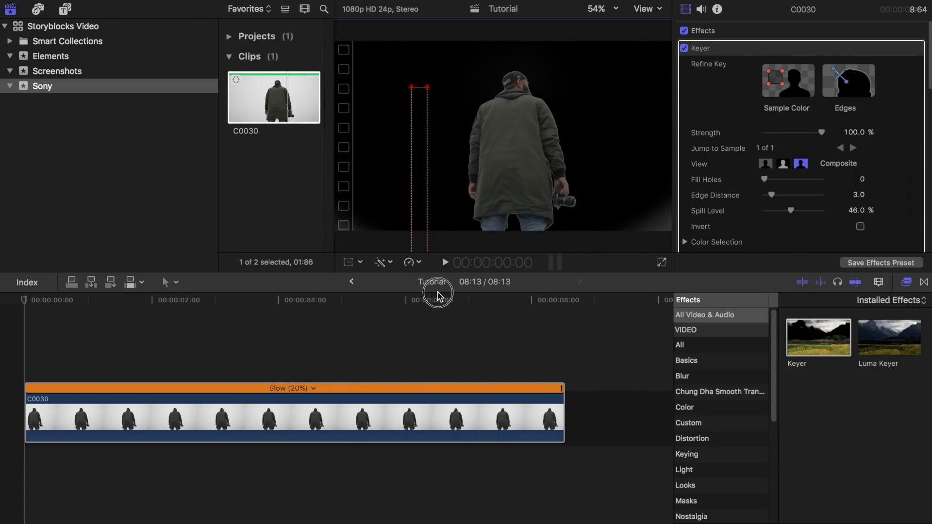
pyautogui.moveTo(398, 301); pyautogui.dragTo(346, 303)
pyautogui.moveTo(382, 235); pyautogui.dragTo(293, 308)
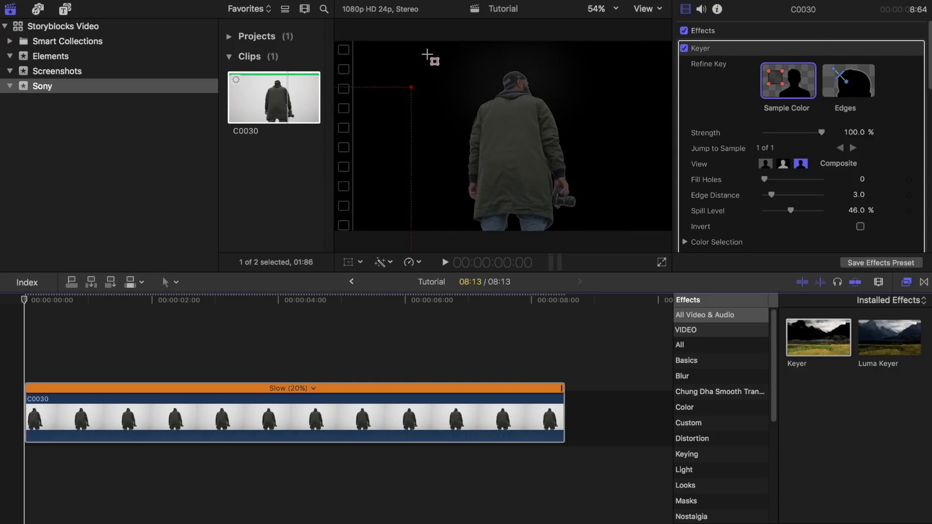
pyautogui.moveTo(448, 54); pyautogui.dragTo(475, 75)
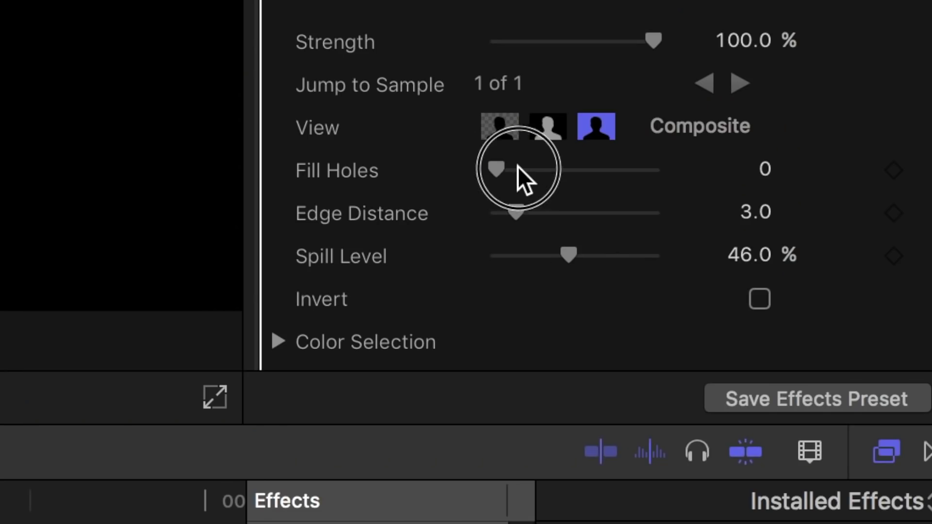
pyautogui.moveTo(517, 166); pyautogui.dragTo(520, 216)
pyautogui.moveTo(569, 257)
pyautogui.mouseDown()
pyautogui.moveTo(650, 253)
pyautogui.moveTo(564, 267)
pyautogui.moveTo(572, 267)
pyautogui.mouseUp()
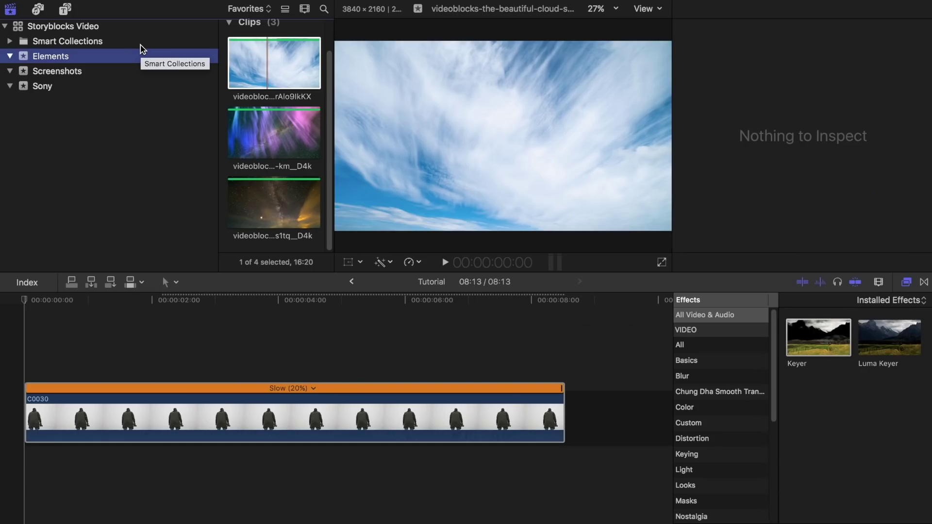
# Place the cloud time-lapse beneath the keyed C0030 clip and apply Color Correction to C0030.
pyautogui.moveTo(249, 62); pyautogui.dragTo(4, 509)
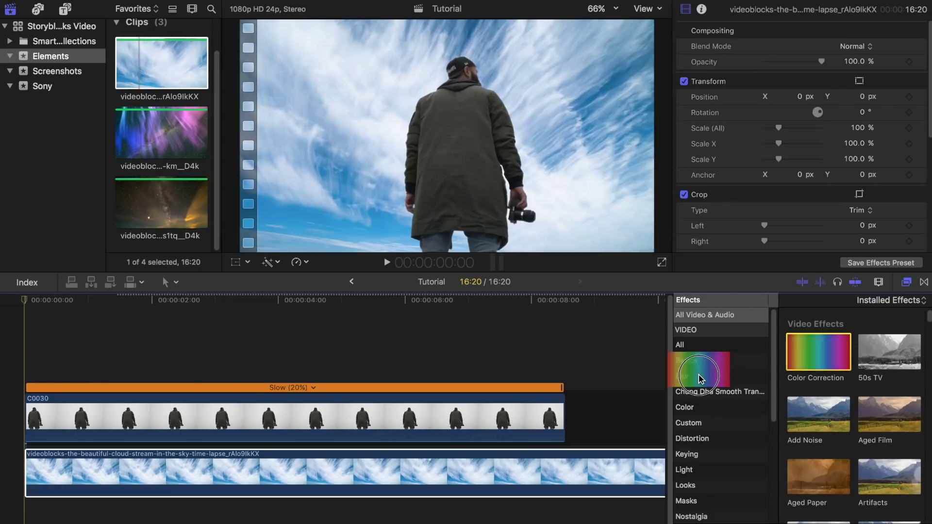
pyautogui.moveTo(698, 369); pyautogui.dragTo(374, 425)
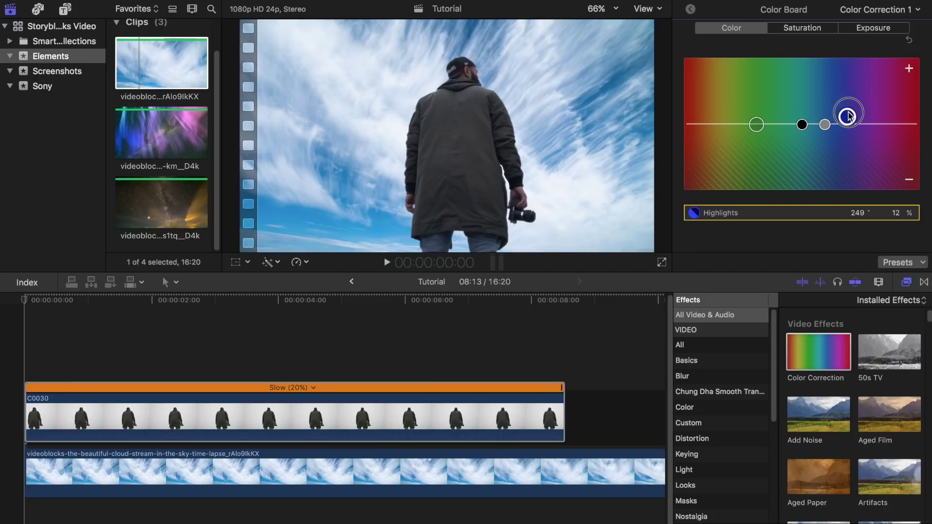
pyautogui.press('ctrl+super+e')
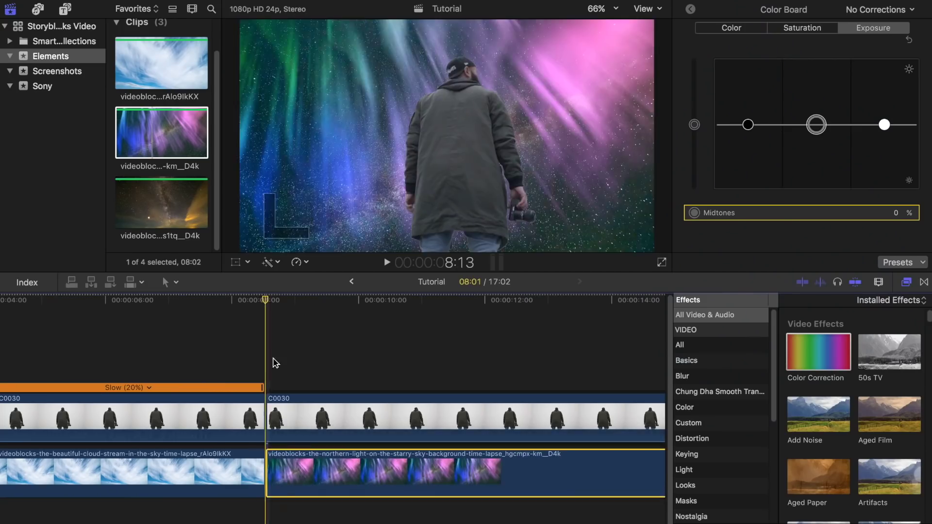
# Tint C0030's Global and Highlights toward blue-purple and lower its Shadows exposure.
pyautogui.press('ctrl+super+c')
pyautogui.moveTo(830, 115); pyautogui.dragTo(847, 125)
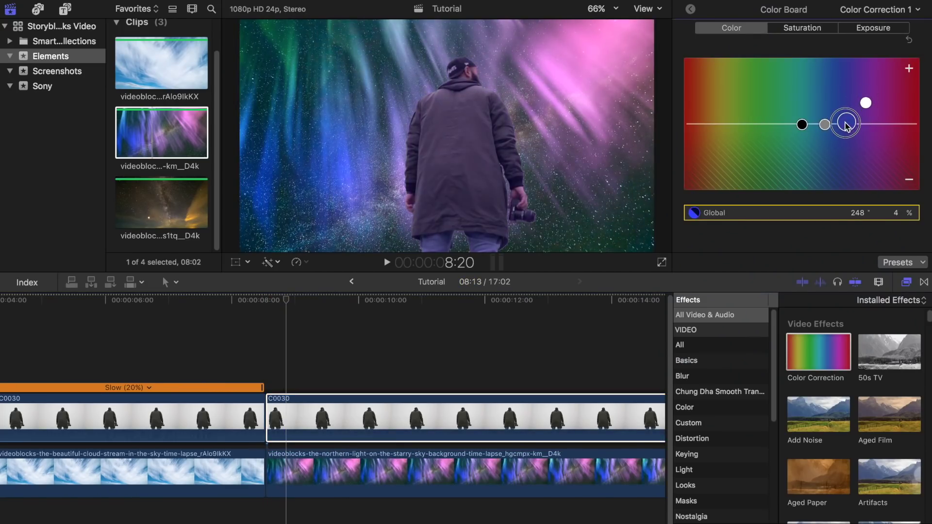
pyautogui.click(876, 29)
pyautogui.click(886, 121)
pyautogui.click(748, 129)
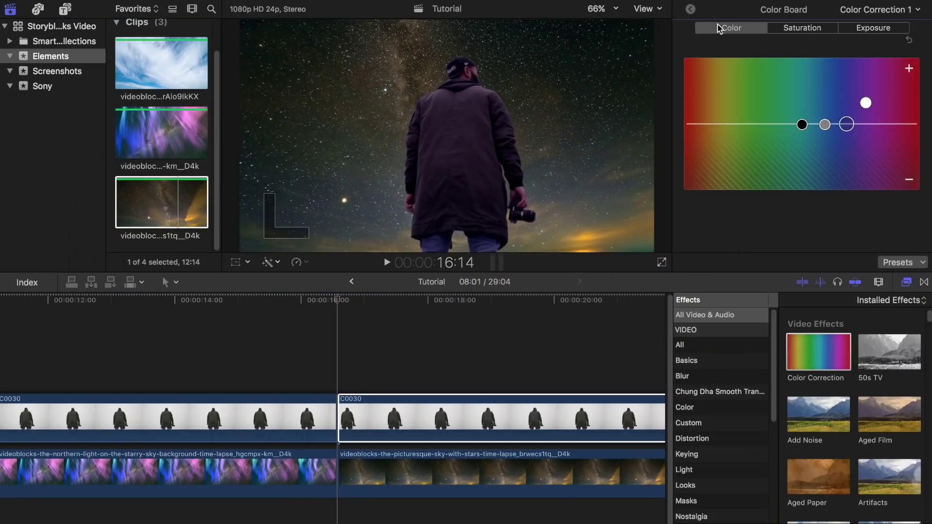
pyautogui.moveTo(864, 100); pyautogui.dragTo(860, 112)
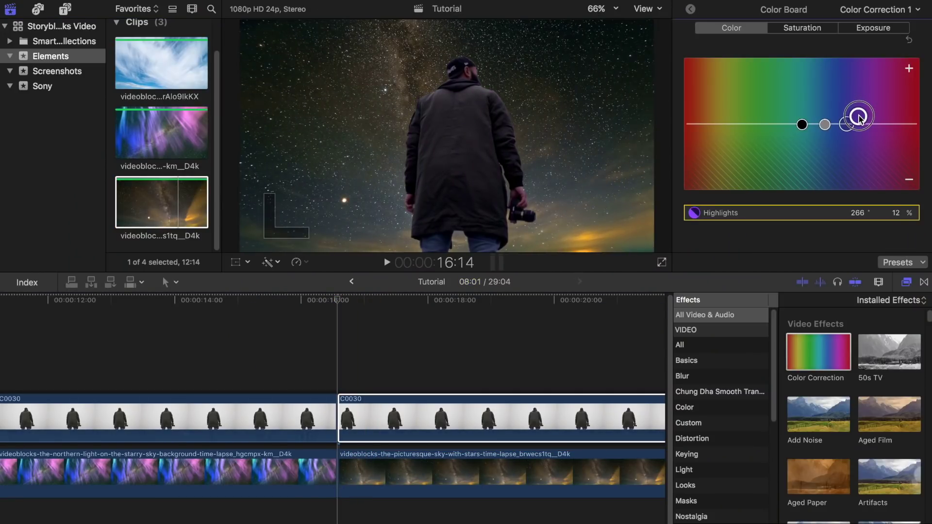
pyautogui.click(877, 31)
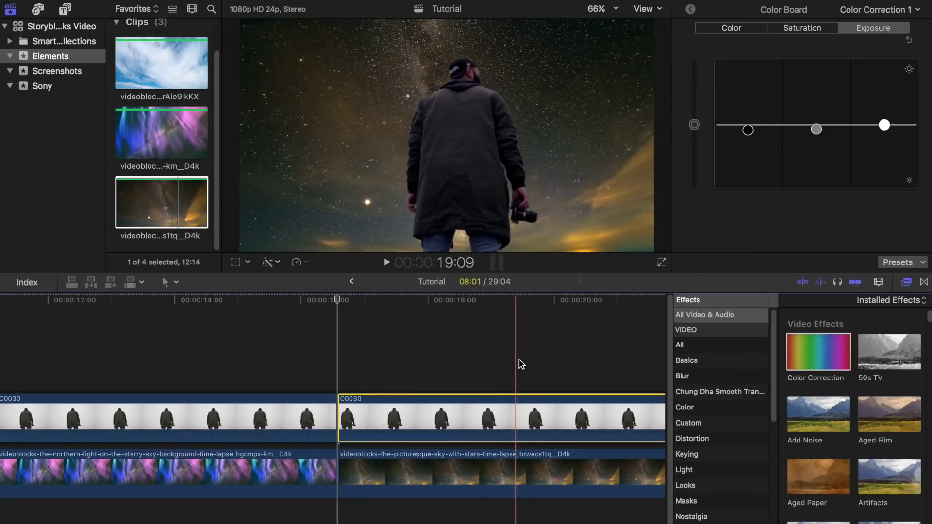
pyautogui.moveTo(748, 129); pyautogui.dragTo(750, 137)
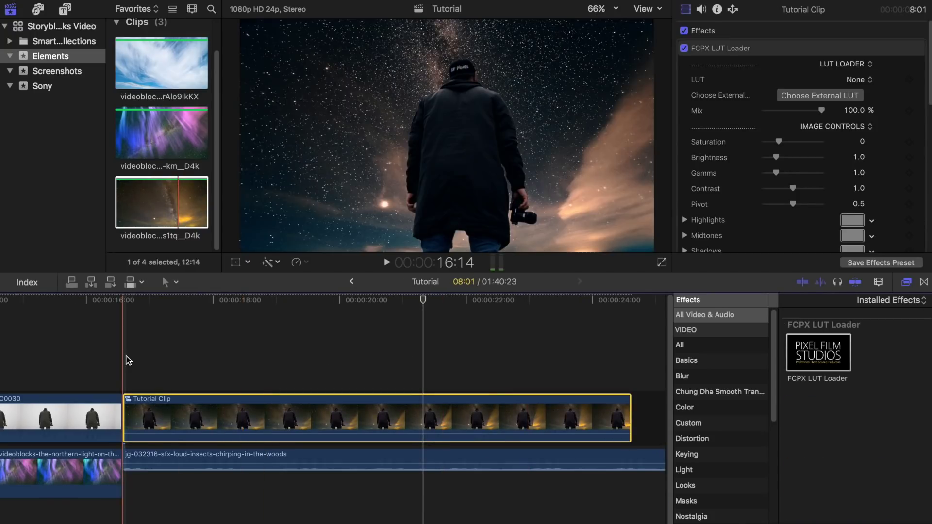
# Move the forest ambience audio earlier so it starts with the Tutorial Clip under the insect sound.
pyautogui.click(127, 362)
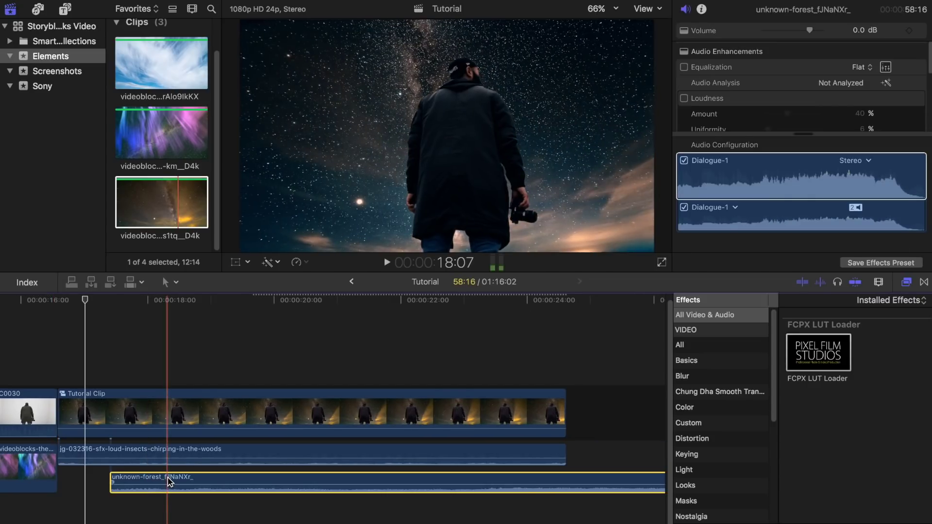
pyautogui.moveTo(166, 478); pyautogui.dragTo(108, 477)
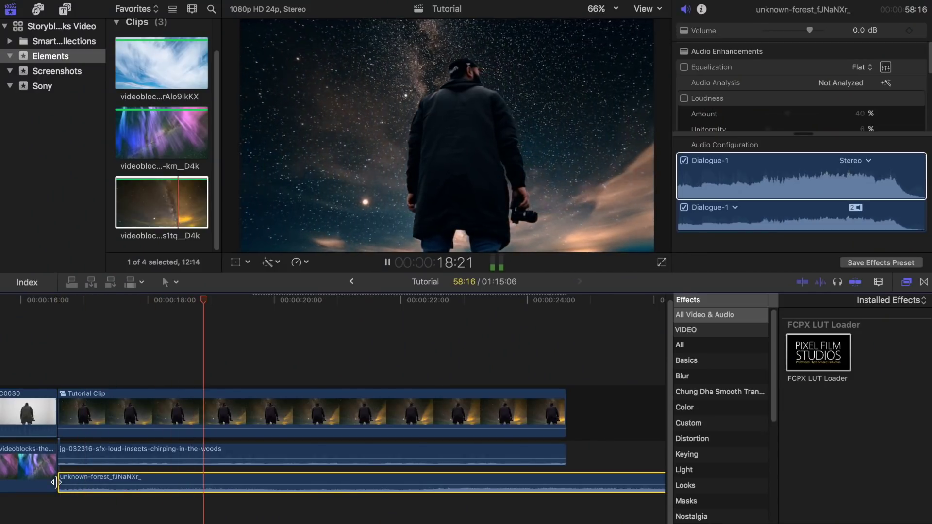
pyautogui.hscroll(5, 301, 516)
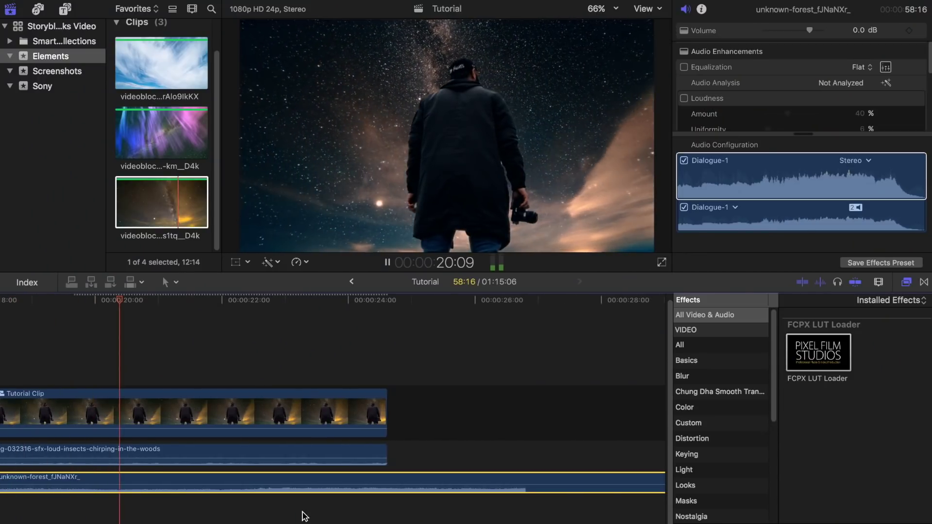